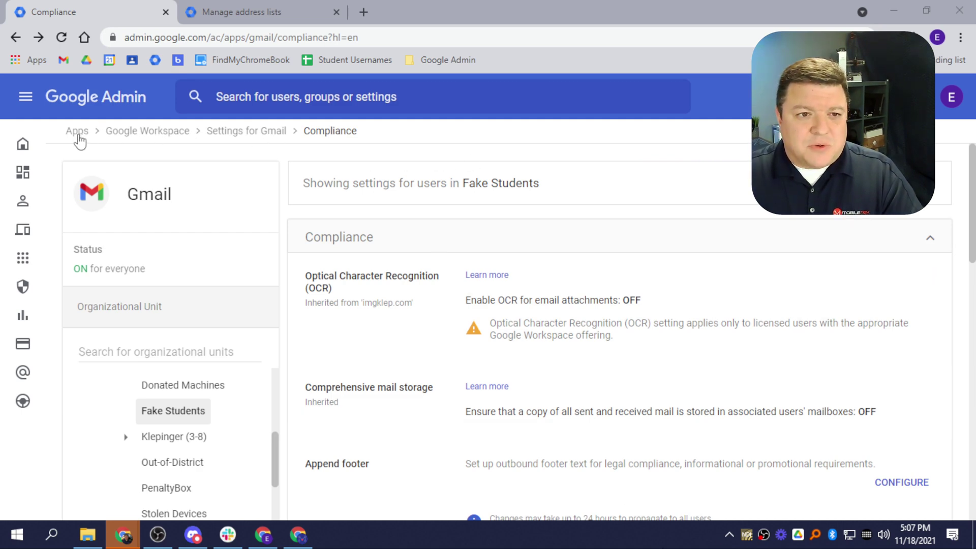
- Adjust the zoom and scroll the Fake Students Compliance page down to Restrict delivery
{"action": "key", "text": "ctrl+plus"}
{"action": "key", "text": "ctrl+plus"}
{"action": "key", "text": "ctrl+plus"}
{"action": "key", "text": "ctrl+plus"}
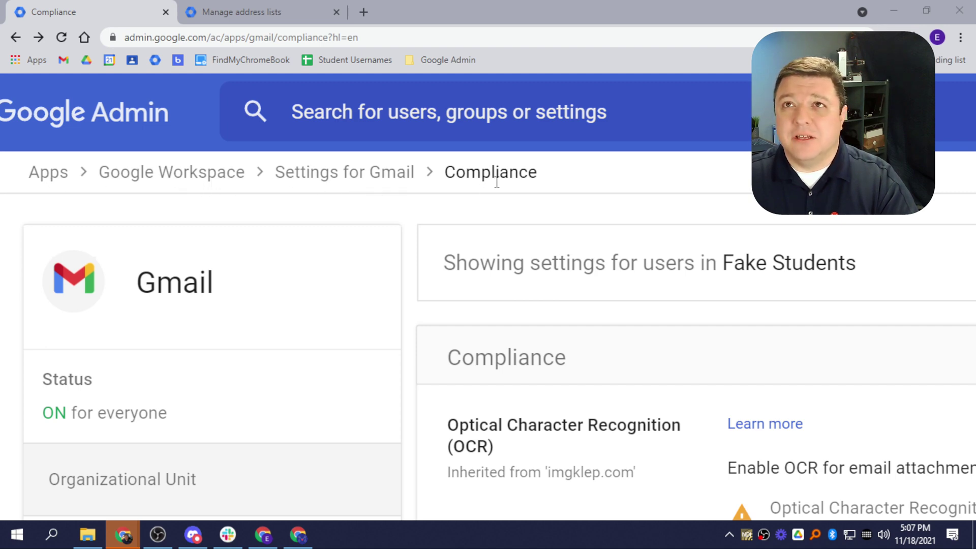
{"action": "key", "text": "ctrl+0"}
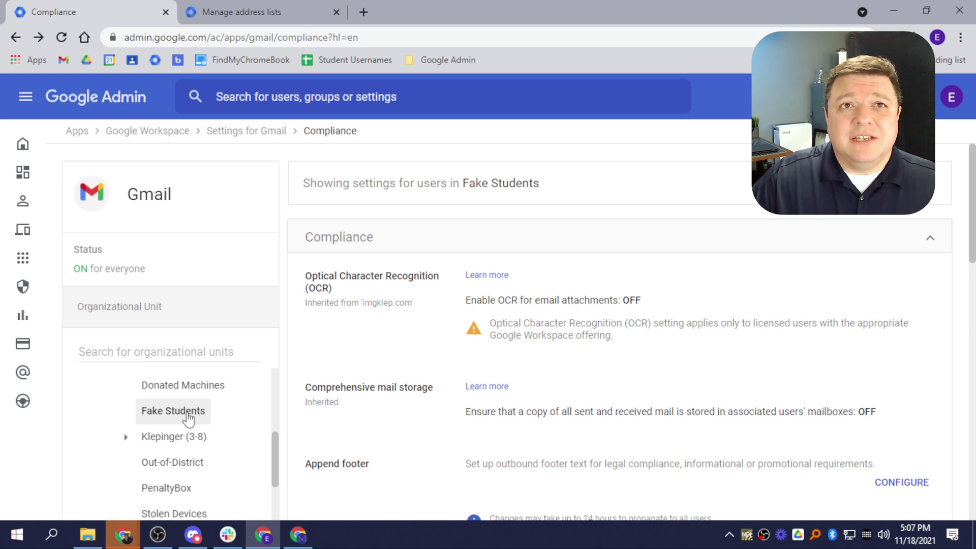
{"action": "scroll", "coordinate": [188, 418], "scroll_direction": "up", "scroll_amount": 1}
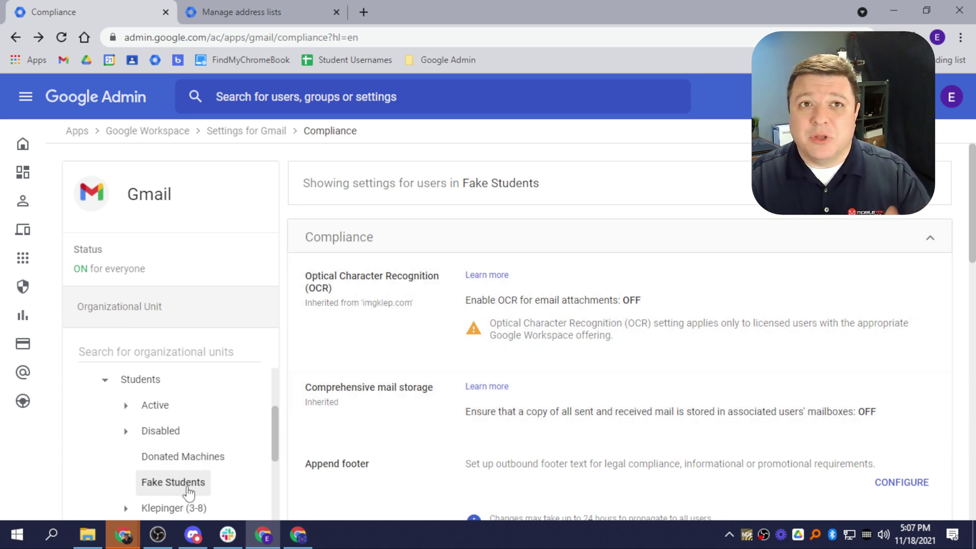
{"action": "scroll", "coordinate": [188, 488], "scroll_direction": "down", "scroll_amount": 2}
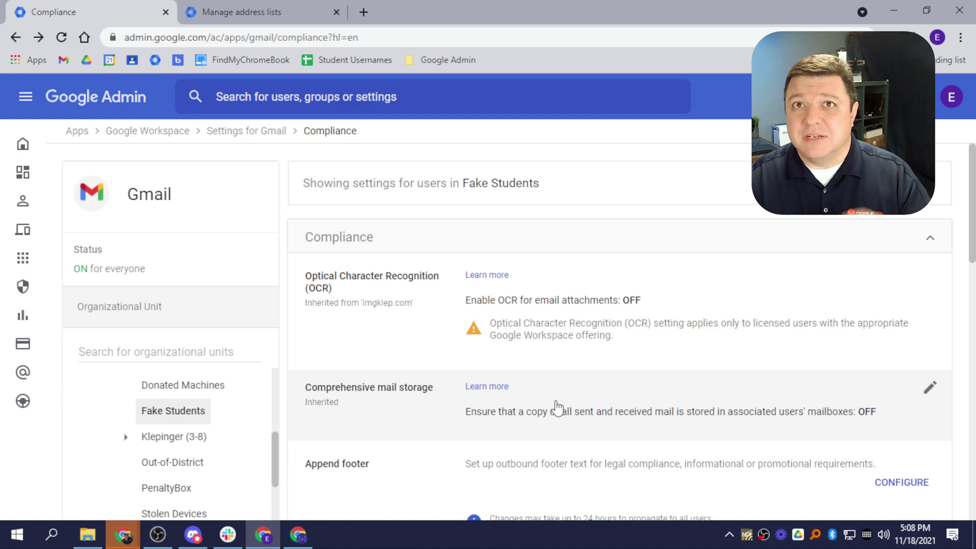
{"action": "scroll", "coordinate": [557, 407], "scroll_direction": "down", "scroll_amount": 5}
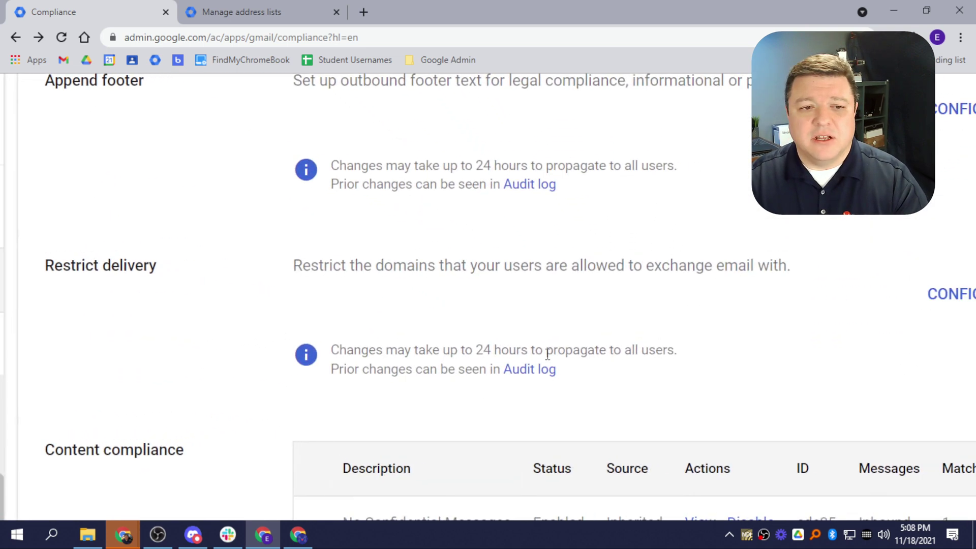
{"action": "scroll", "coordinate": [35, 280], "scroll_direction": "left", "scroll_amount": 4}
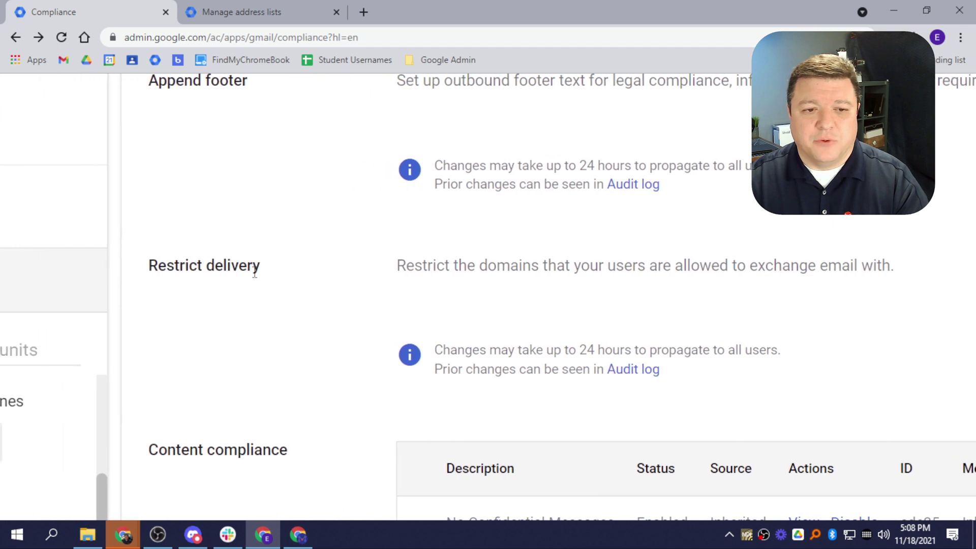
{"action": "scroll", "coordinate": [429, 290], "scroll_direction": "right", "scroll_amount": 4}
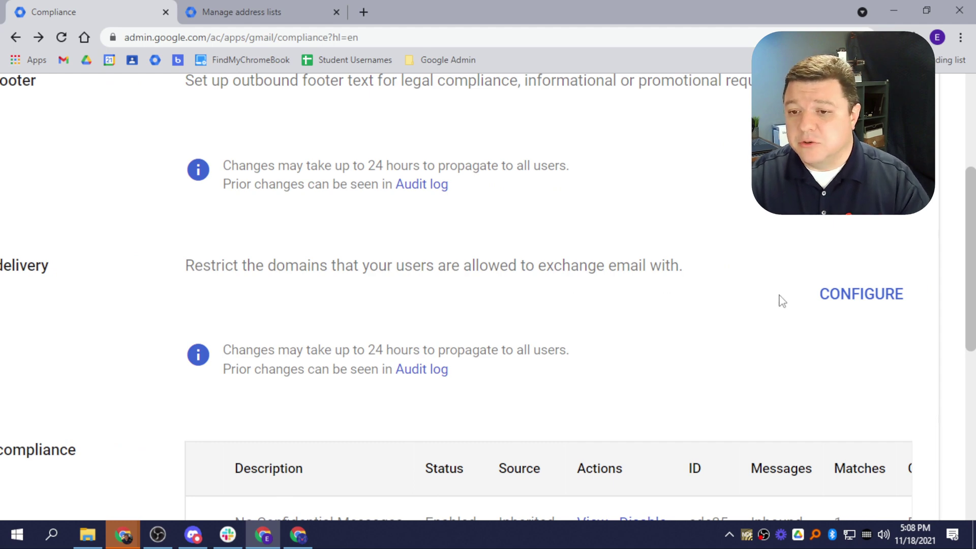
{"action": "key", "text": "ctrl+minus"}
{"action": "key", "text": "ctrl+minus"}
{"action": "key", "text": "ctrl+minus"}
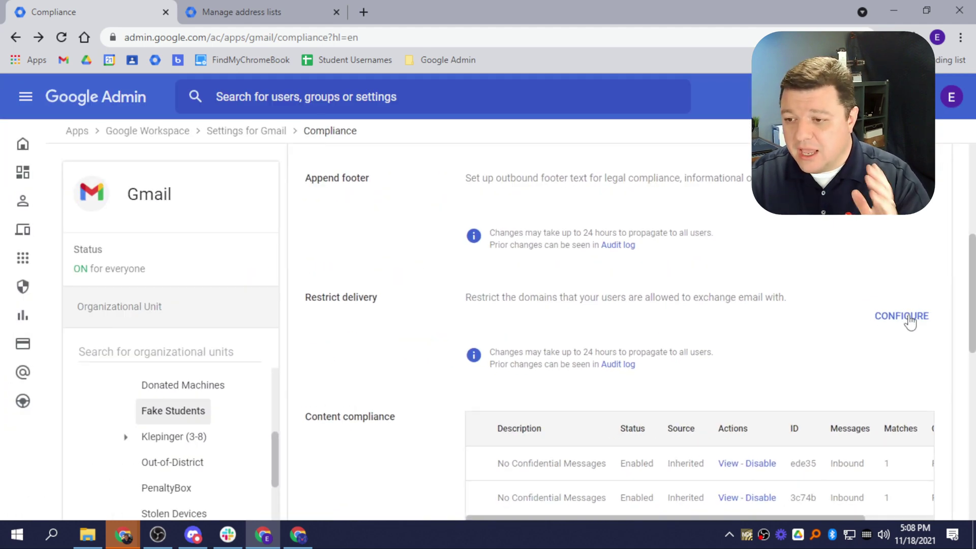
- Describe a new Restrict delivery setting as 'No Email' and open Create or edit list in a new tab
{"action": "left_click", "coordinate": [909, 316]}
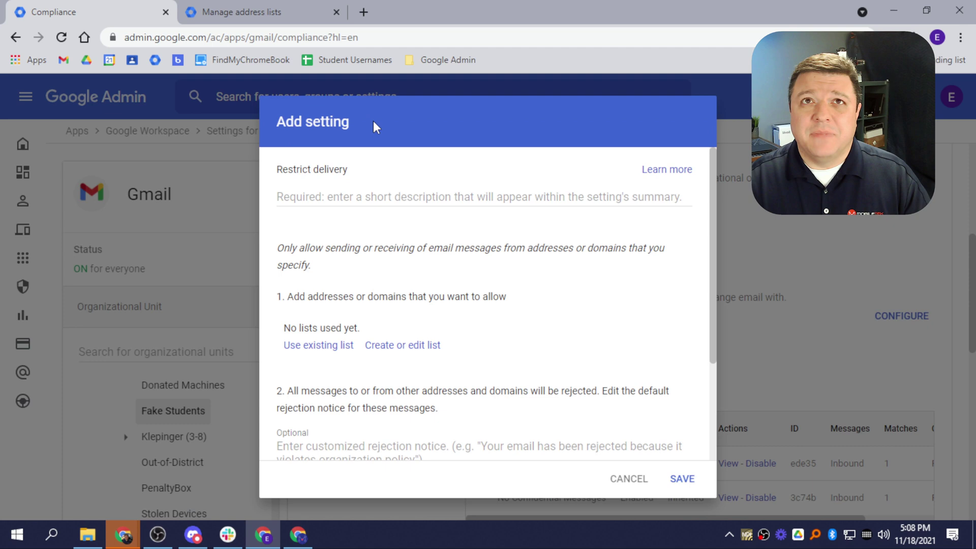
{"action": "left_click", "coordinate": [304, 198]}
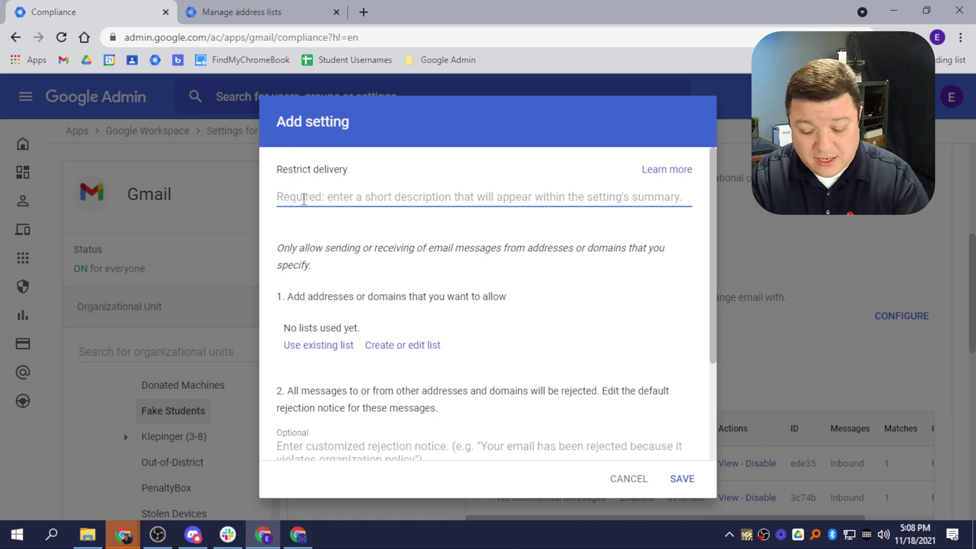
{"action": "type", "text": "No Email"}
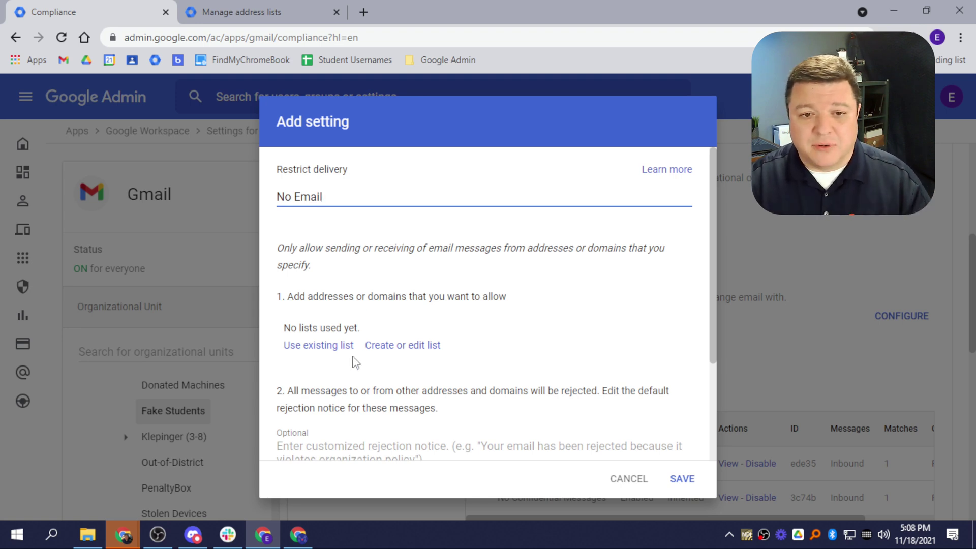
{"action": "scroll", "coordinate": [351, 351], "scroll_direction": "down", "scroll_amount": 3}
{"action": "scroll", "coordinate": [313, 250], "scroll_direction": "up", "scroll_amount": 2}
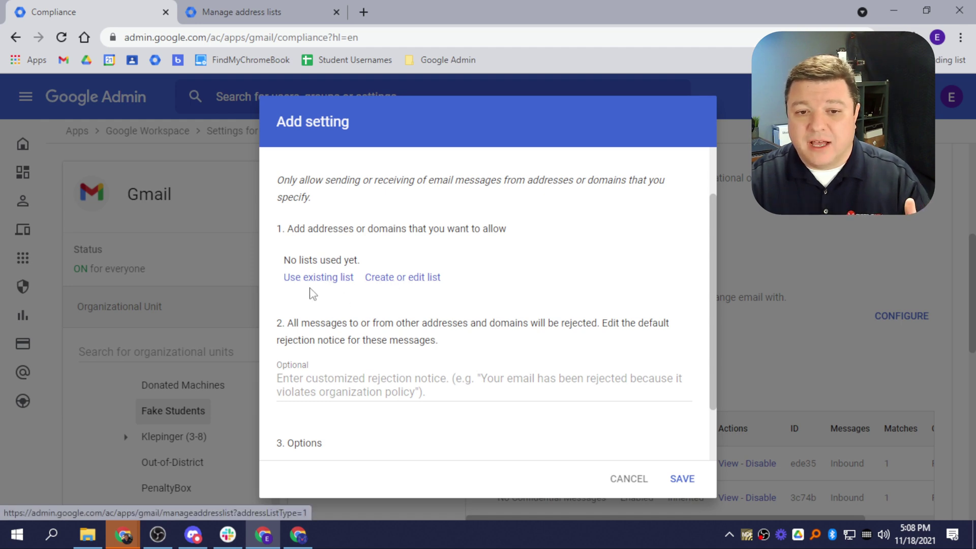
{"action": "left_click", "coordinate": [397, 279]}
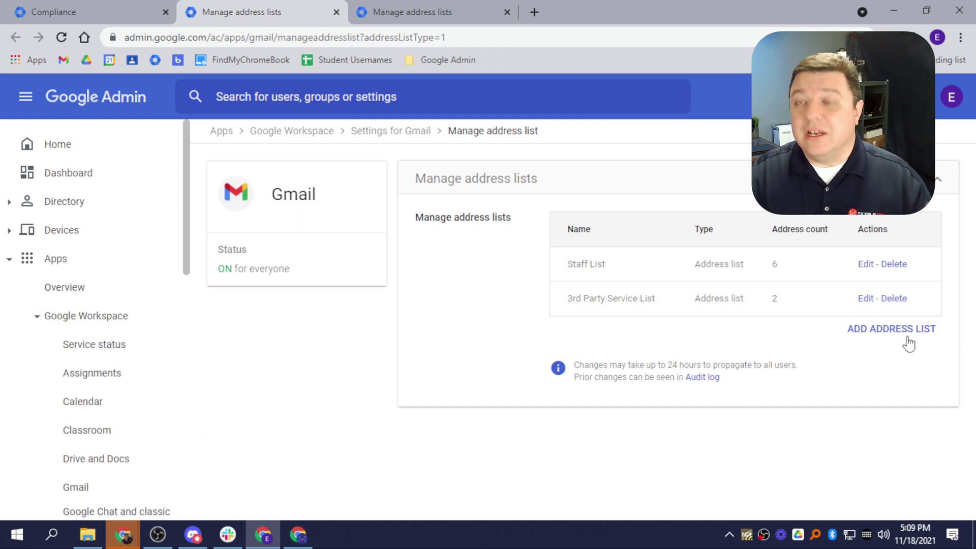
- Add an address list named Test, entering then deleting a junk address to leave one blank row
{"action": "scroll", "coordinate": [909, 344], "scroll_direction": "up", "scroll_amount": 5}
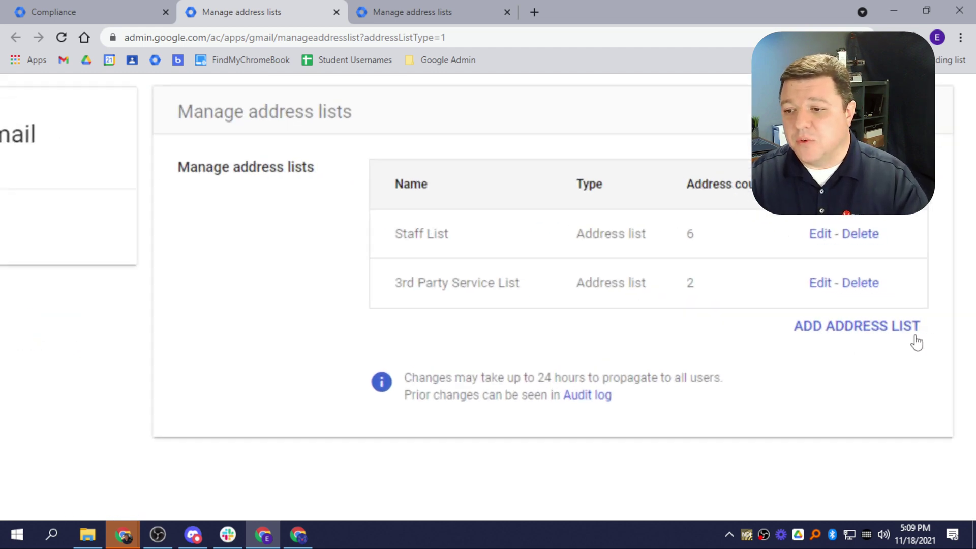
{"action": "scroll", "coordinate": [915, 343], "scroll_direction": "down", "scroll_amount": 5}
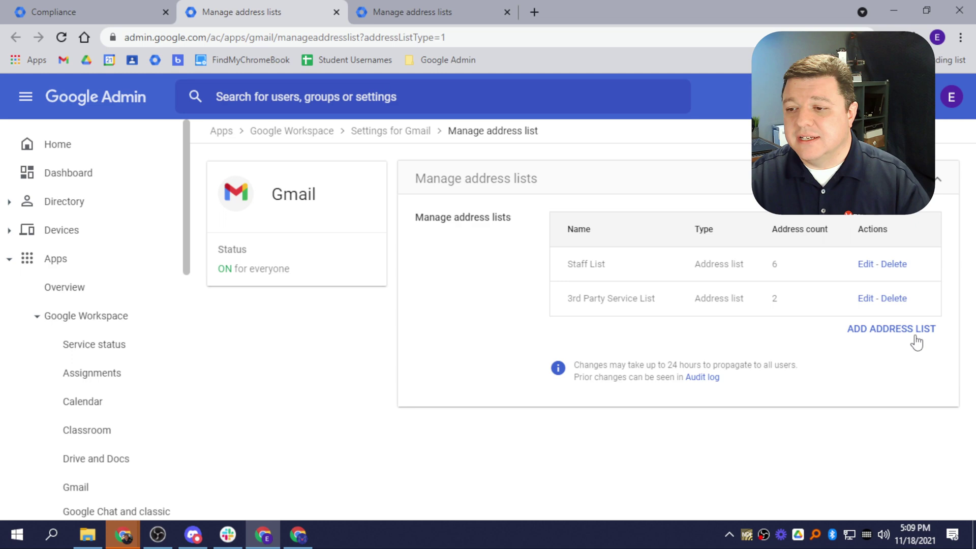
{"action": "left_click", "coordinate": [915, 335]}
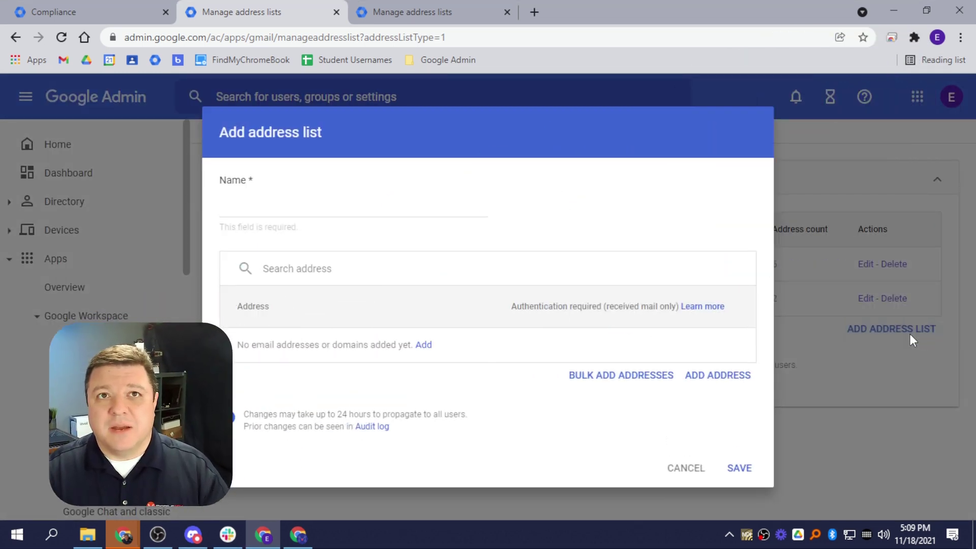
{"action": "left_click", "coordinate": [256, 204]}
{"action": "type", "text": "Test"}
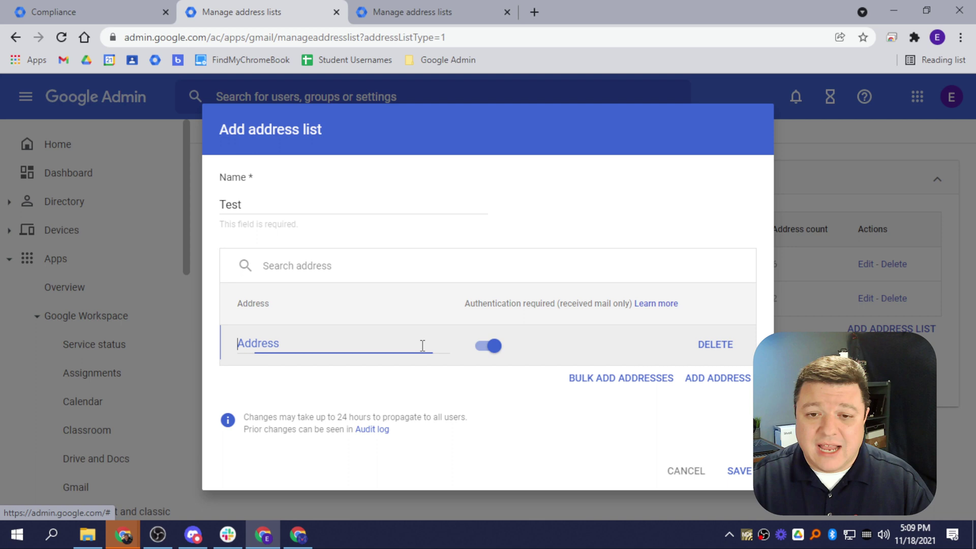
{"action": "type", "text": "sdfgsdfgsdfg"}
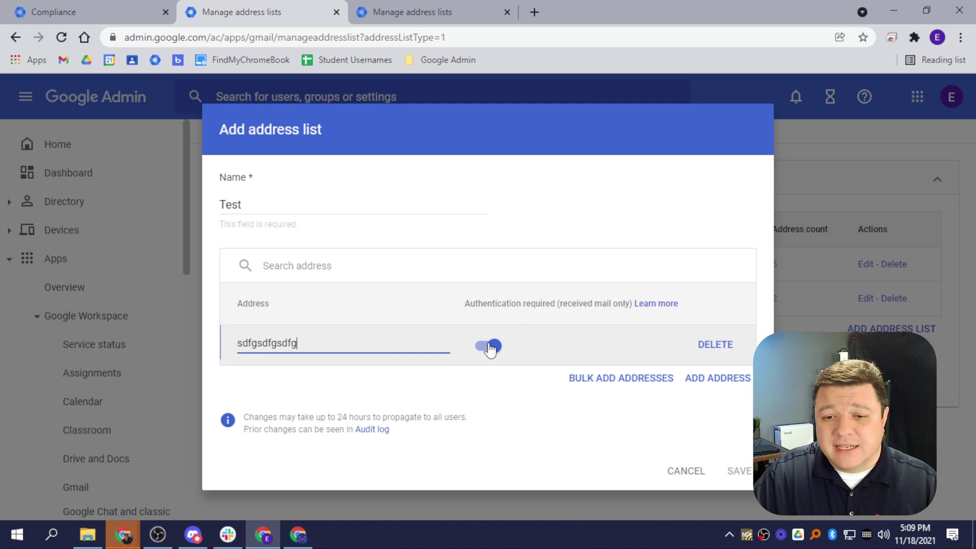
{"action": "left_click_drag", "start_coordinate": [395, 342], "coordinate": [204, 351]}
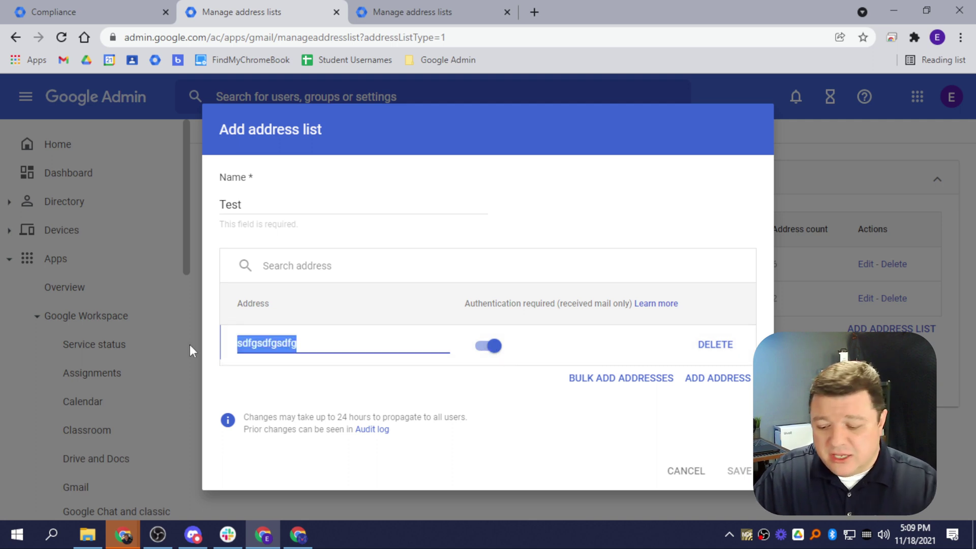
{"action": "key", "text": "BackSpace"}
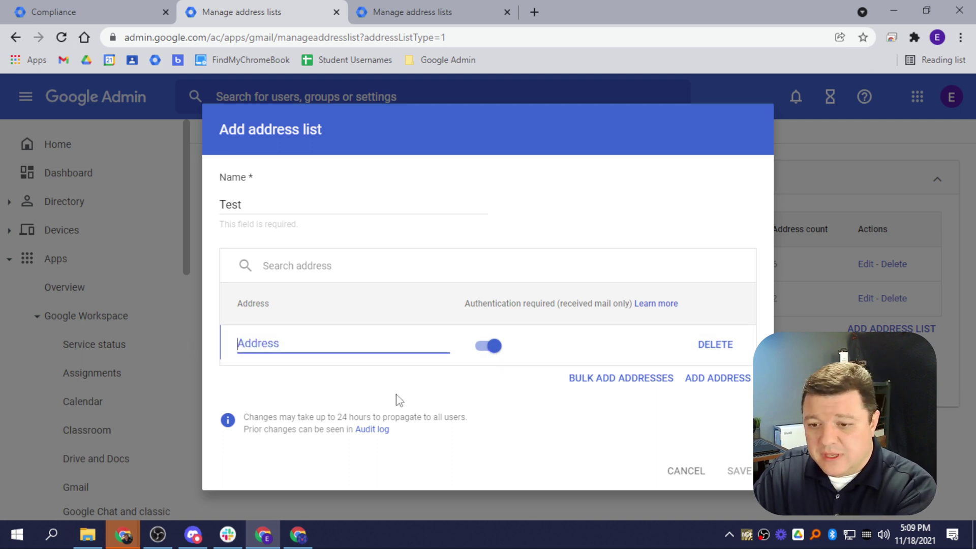
{"action": "left_click", "coordinate": [592, 381]}
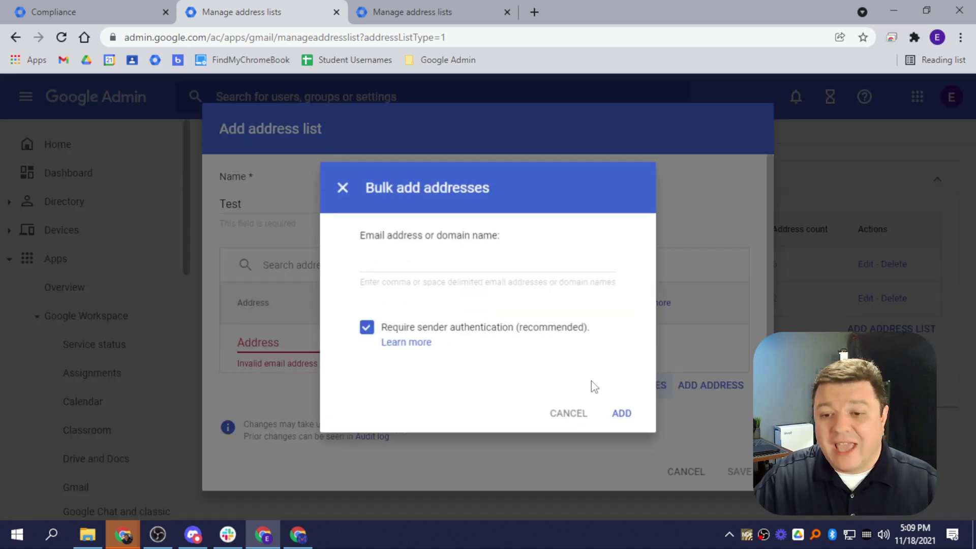
{"action": "left_click", "coordinate": [416, 264]}
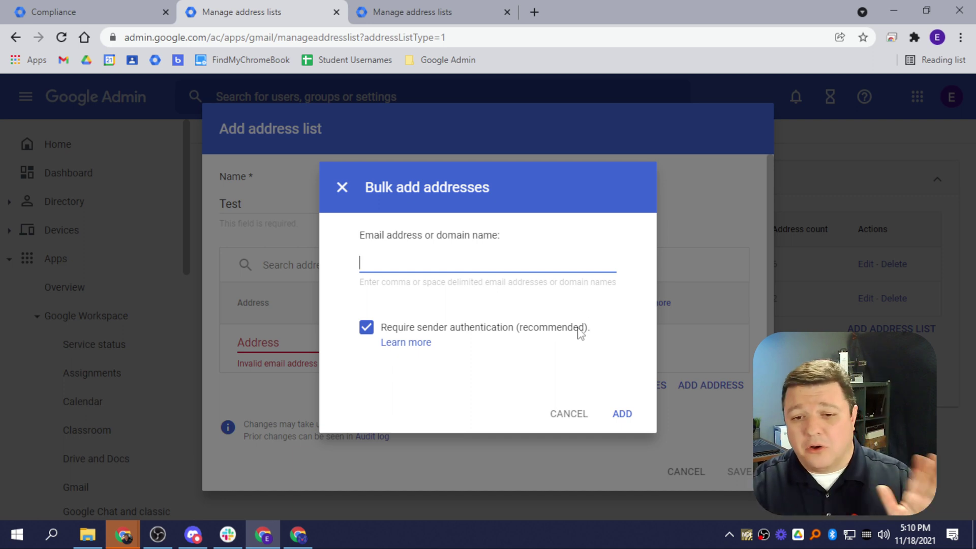
{"action": "left_click", "coordinate": [569, 421]}
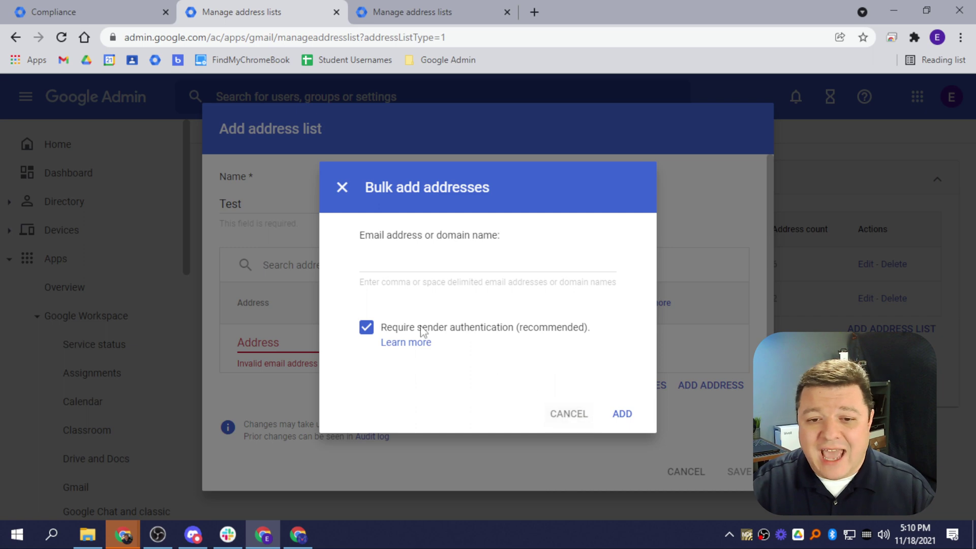
{"action": "left_click", "coordinate": [368, 330]}
{"action": "left_click", "coordinate": [367, 330]}
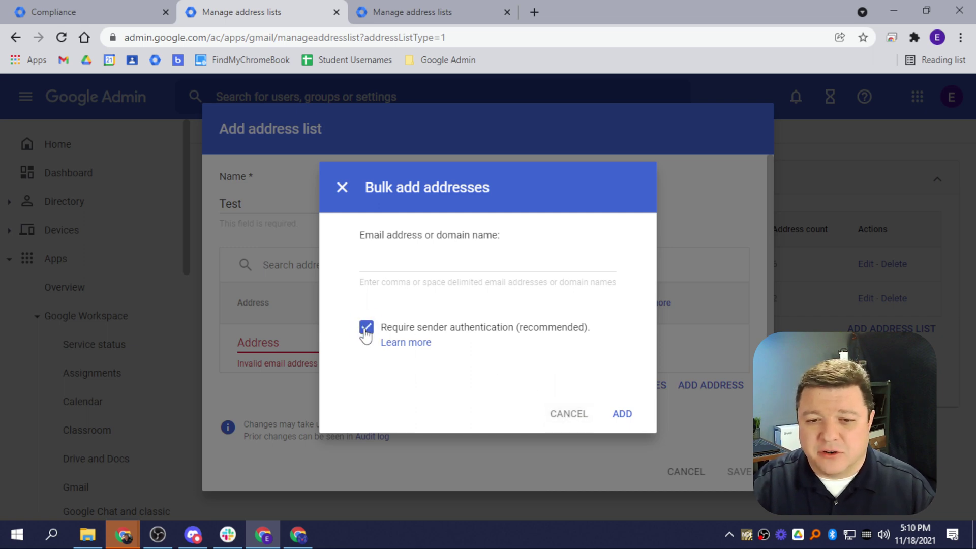
{"action": "left_click", "coordinate": [367, 329]}
{"action": "left_click", "coordinate": [555, 414]}
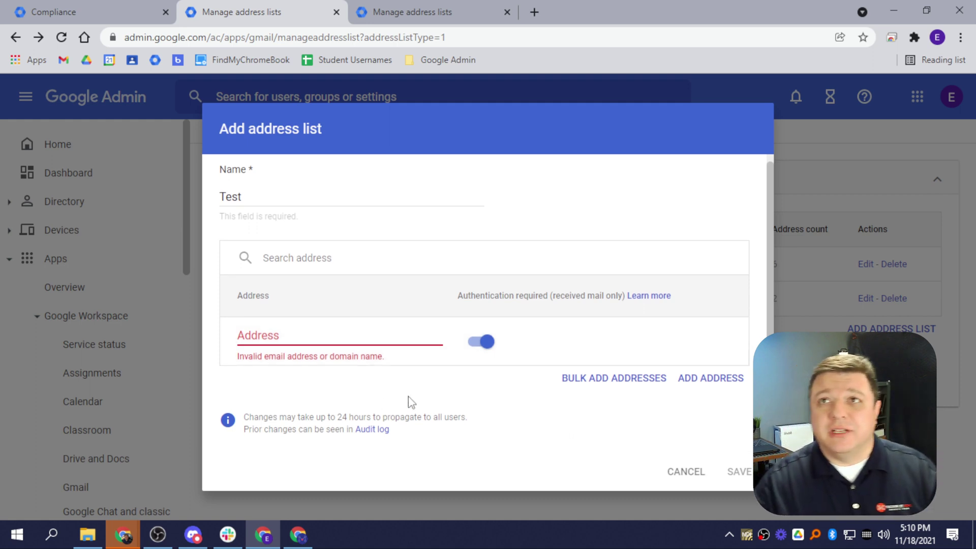
- Cancel the unsaved Test list in the Add address list dialog
{"action": "scroll", "coordinate": [504, 356], "scroll_direction": "down", "scroll_amount": 1}
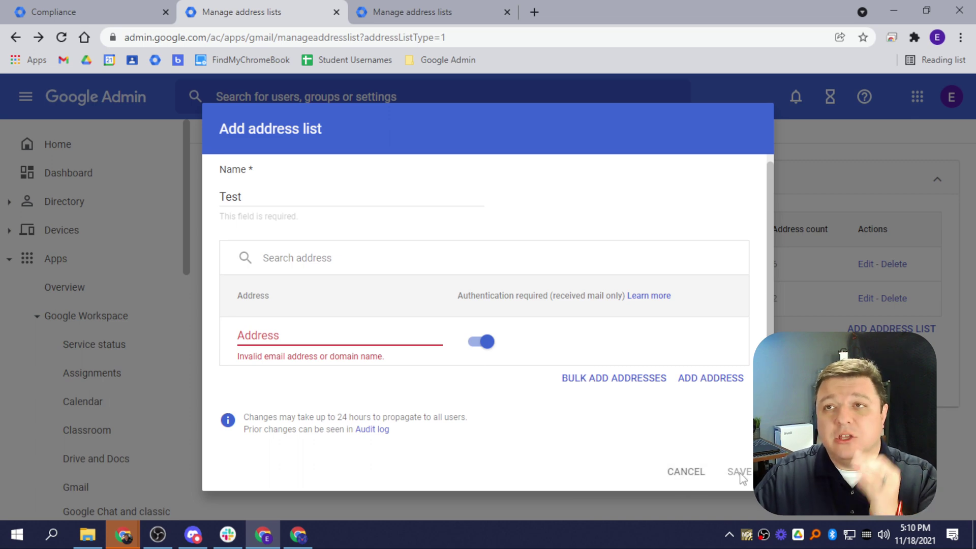
{"action": "left_click", "coordinate": [693, 479]}
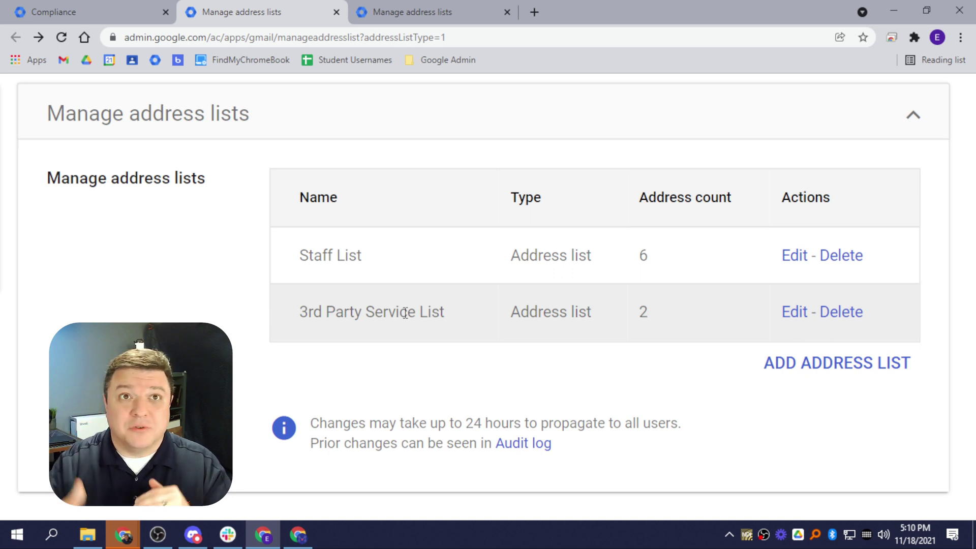
- Open the 3rd Party Service List in the editor and cancel without changes
{"action": "left_click", "coordinate": [802, 314]}
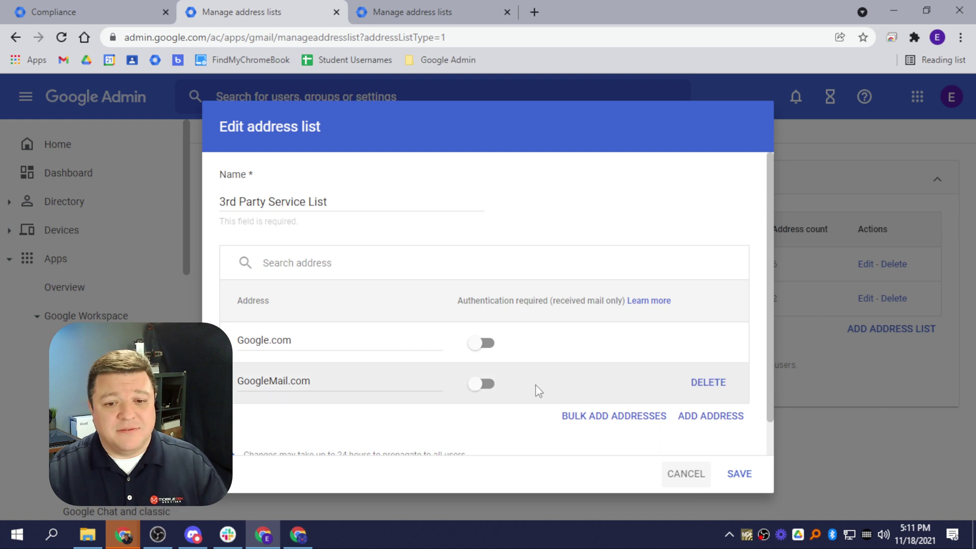
{"action": "scroll", "coordinate": [509, 391], "scroll_direction": "down", "scroll_amount": 1}
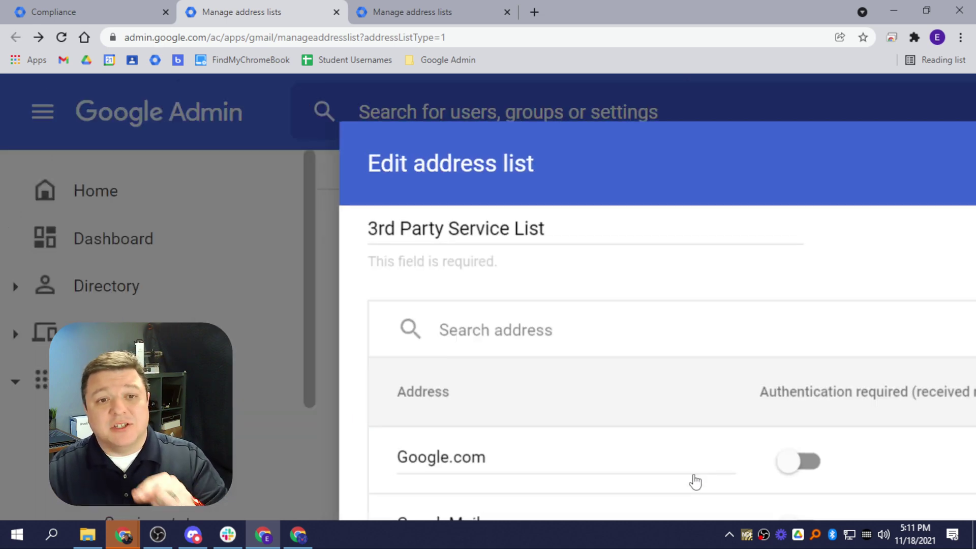
{"action": "left_click", "coordinate": [694, 474]}
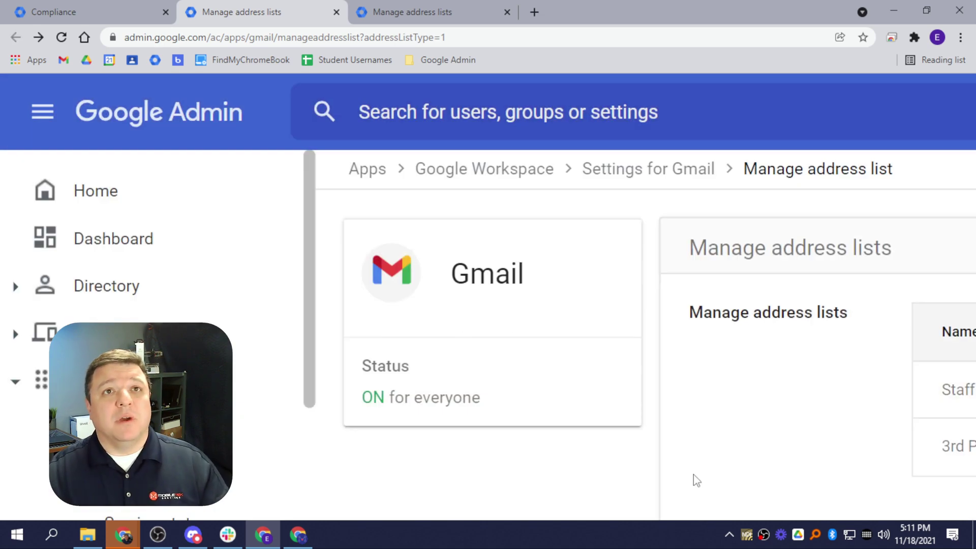
{"action": "key", "text": "ctrl+0"}
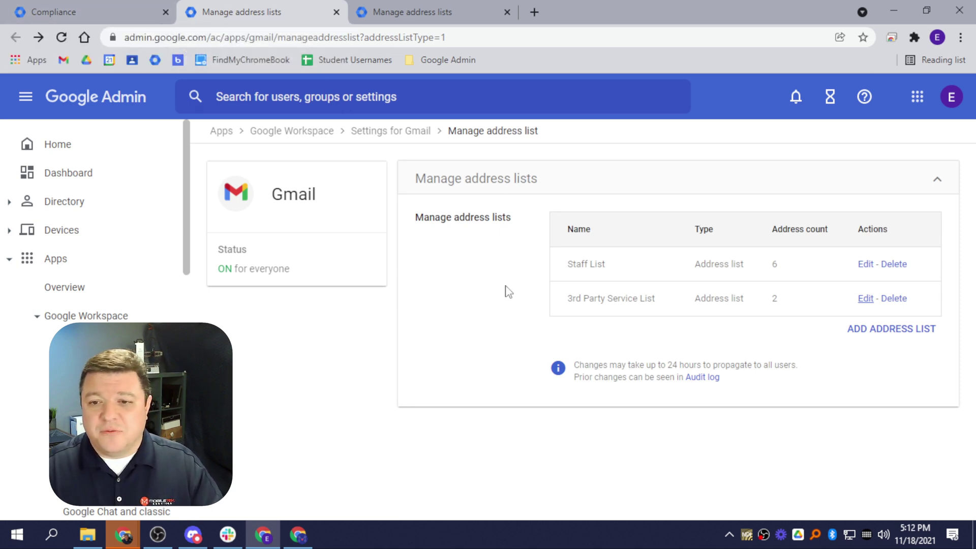
- Close both Manage address lists tabs to return to the Compliance tab
{"action": "left_click", "coordinate": [341, 10]}
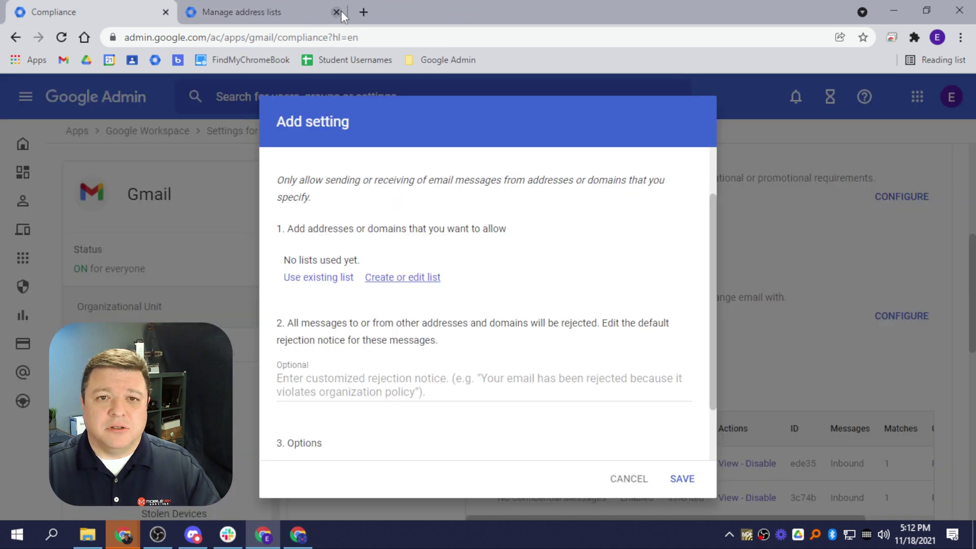
{"action": "left_click", "coordinate": [341, 11]}
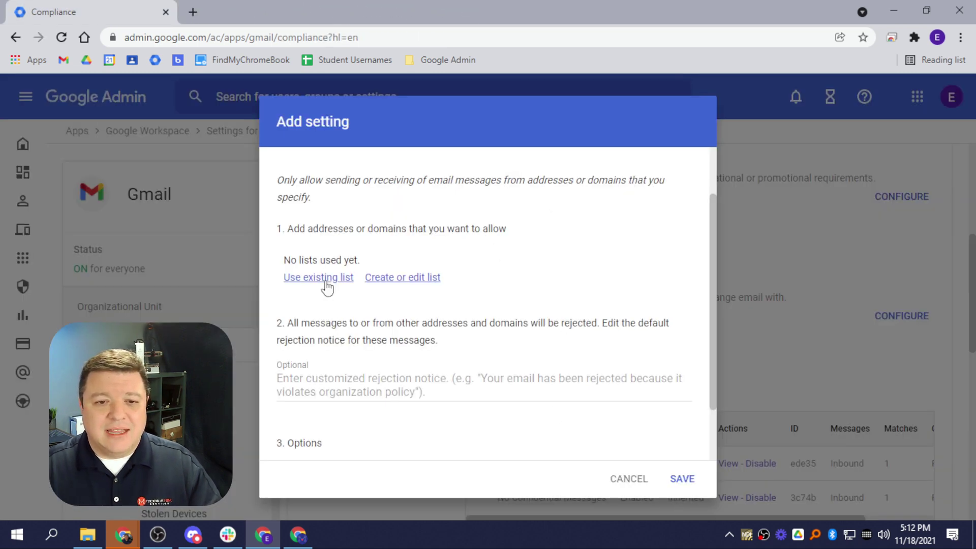
{"action": "scroll", "coordinate": [328, 286], "scroll_direction": "up", "scroll_amount": 3}
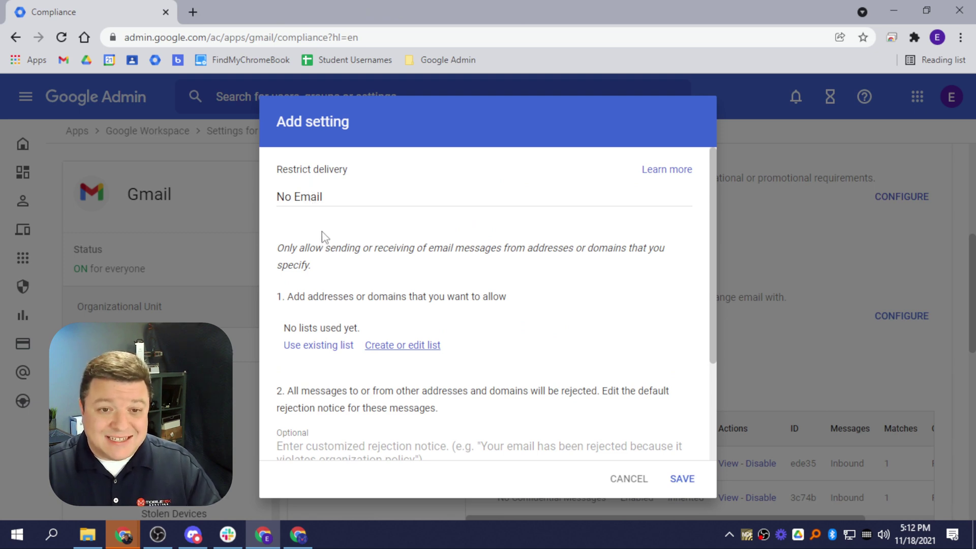
{"action": "scroll", "coordinate": [325, 234], "scroll_direction": "down", "scroll_amount": 3}
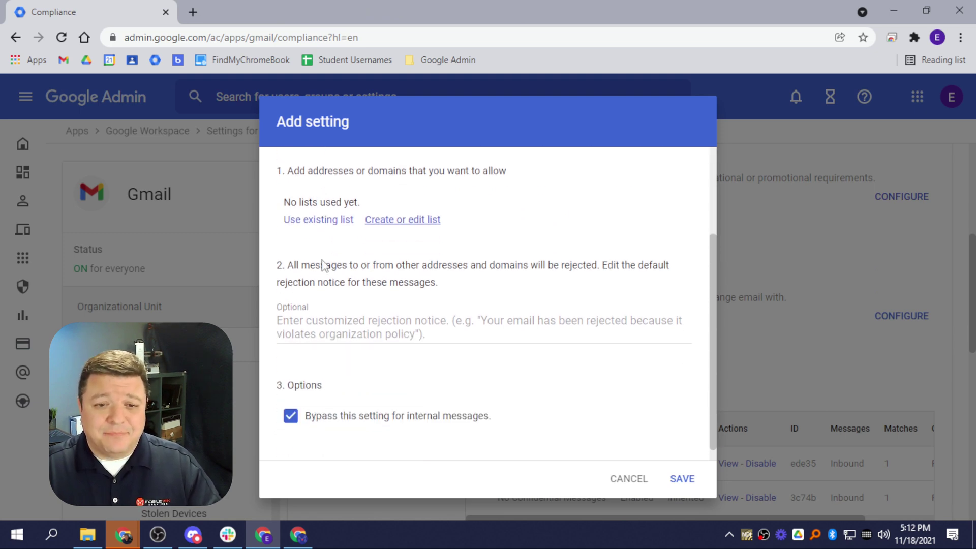
- Pick existing lists Staff List and 3rd Party Service List for Restrict delivery
{"action": "left_click", "coordinate": [325, 206]}
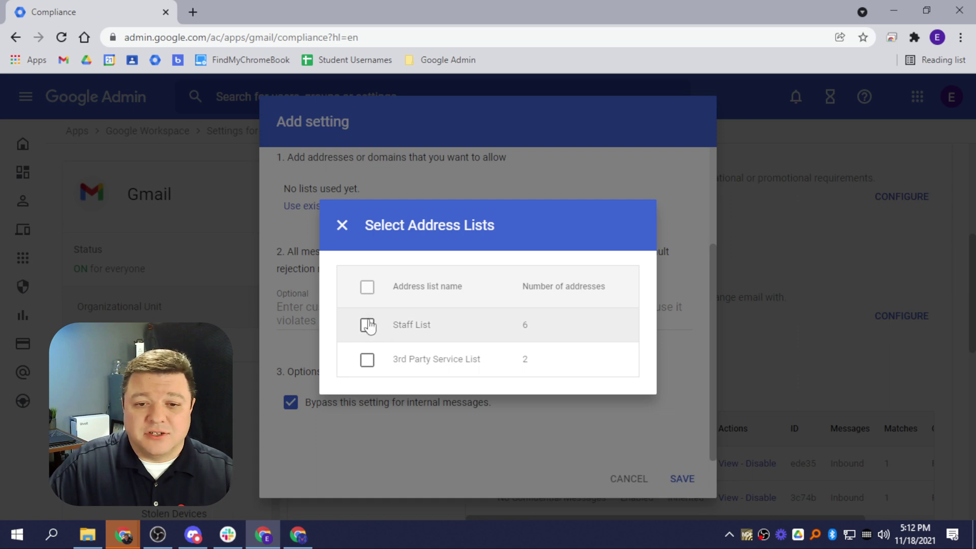
{"action": "left_click", "coordinate": [367, 324]}
{"action": "left_click", "coordinate": [367, 360]}
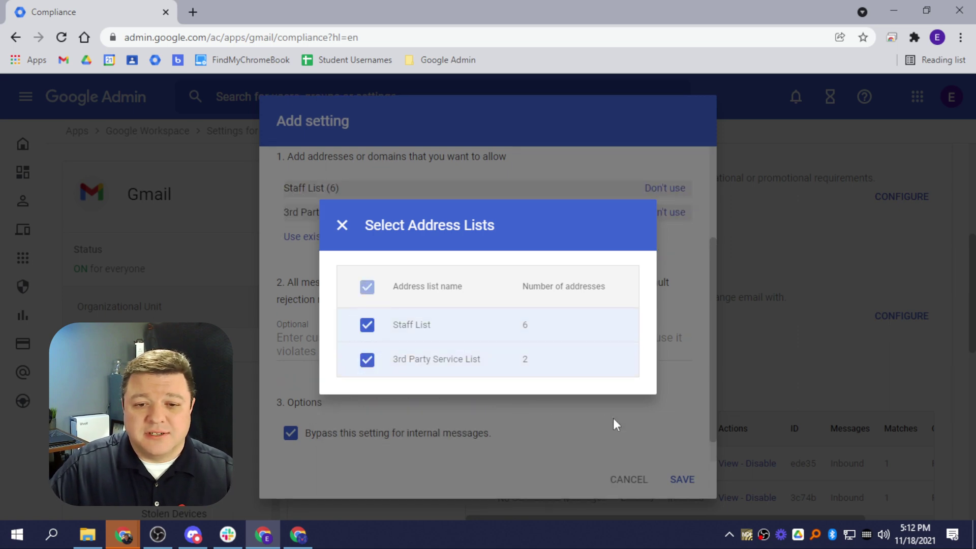
{"action": "left_click", "coordinate": [343, 225]}
{"action": "scroll", "coordinate": [523, 386], "scroll_direction": "down", "scroll_amount": 1}
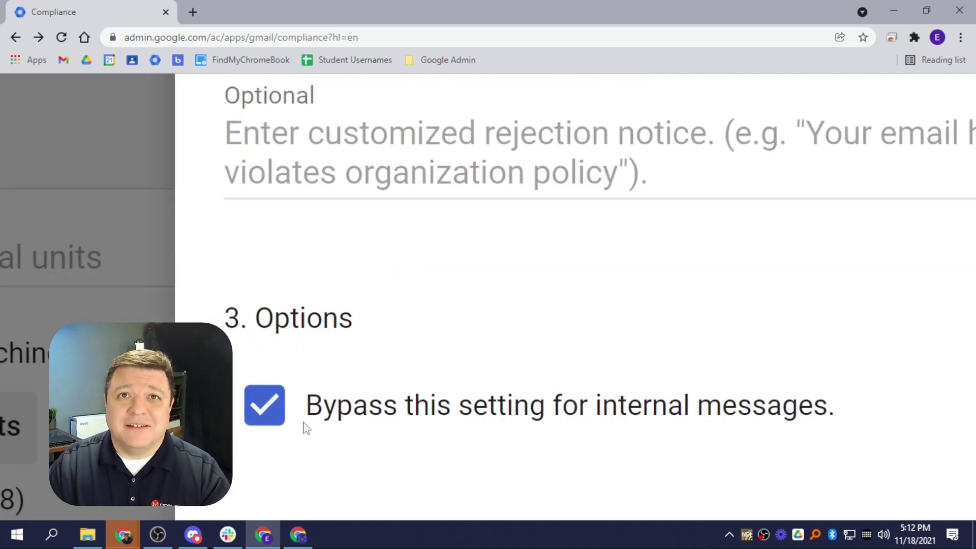
- Uncheck 'Bypass this setting for internal messages' in the Restrict delivery dialog
{"action": "left_click", "coordinate": [277, 414]}
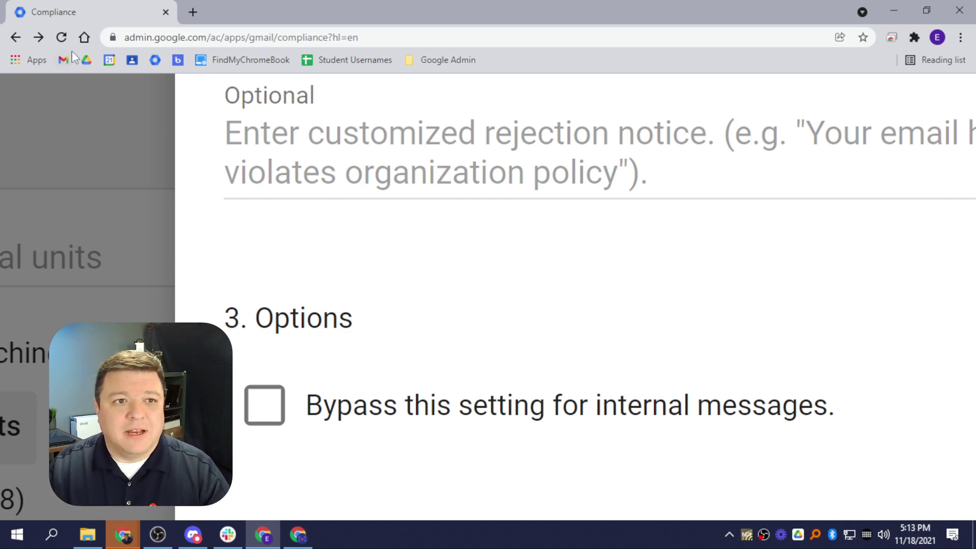
- Reload the Compliance page, then reopen Restrict delivery and dismiss it with Escape
{"action": "left_click", "coordinate": [61, 37]}
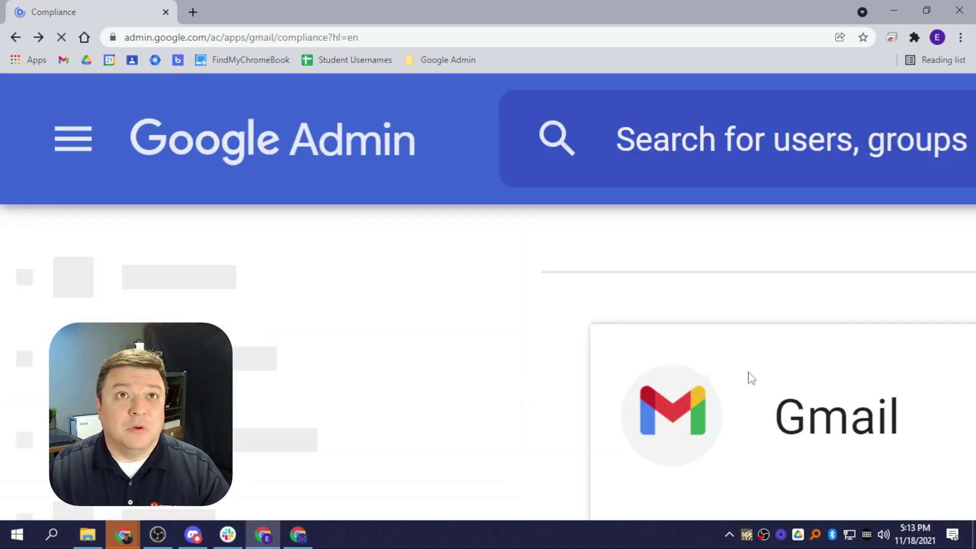
{"action": "scroll", "coordinate": [752, 380], "scroll_direction": "down", "scroll_amount": 3}
{"action": "scroll", "coordinate": [758, 374], "scroll_direction": "down", "scroll_amount": 6}
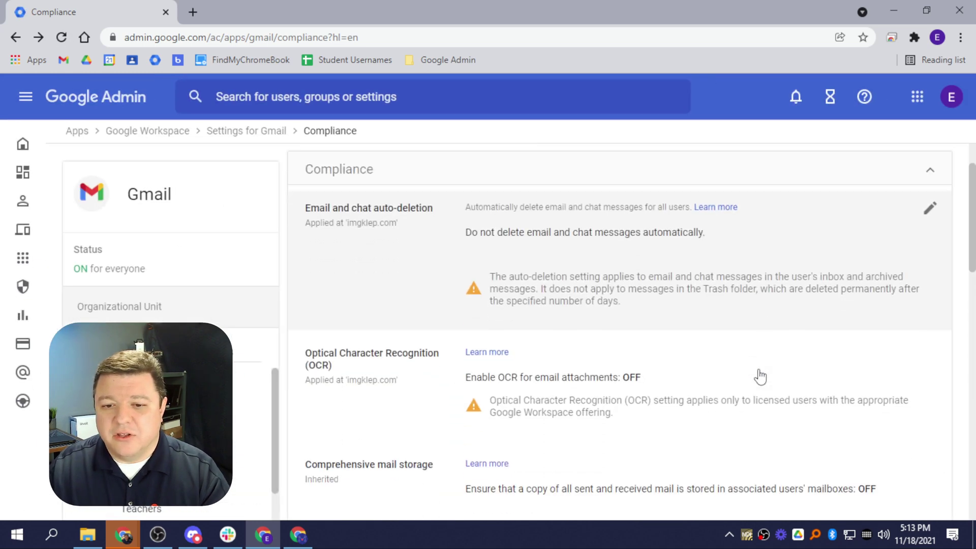
{"action": "scroll", "coordinate": [793, 279], "scroll_direction": "down", "scroll_amount": 4}
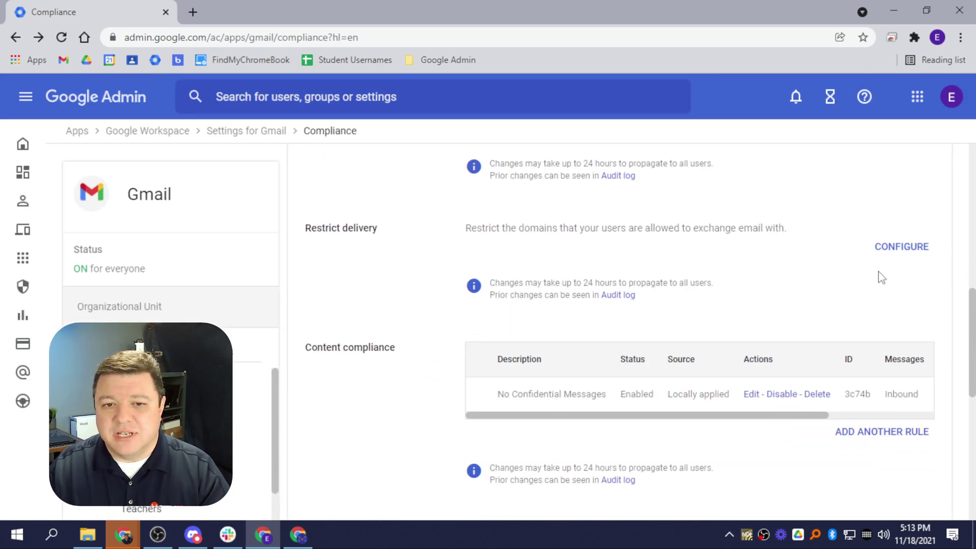
{"action": "left_click", "coordinate": [902, 248]}
{"action": "scroll", "coordinate": [682, 451], "scroll_direction": "down", "scroll_amount": 3}
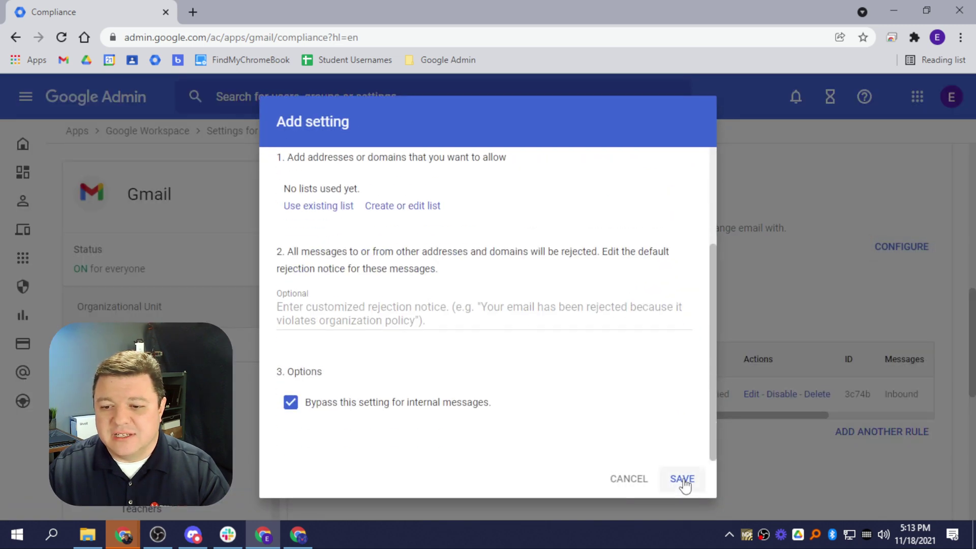
{"action": "key", "text": "Escape"}
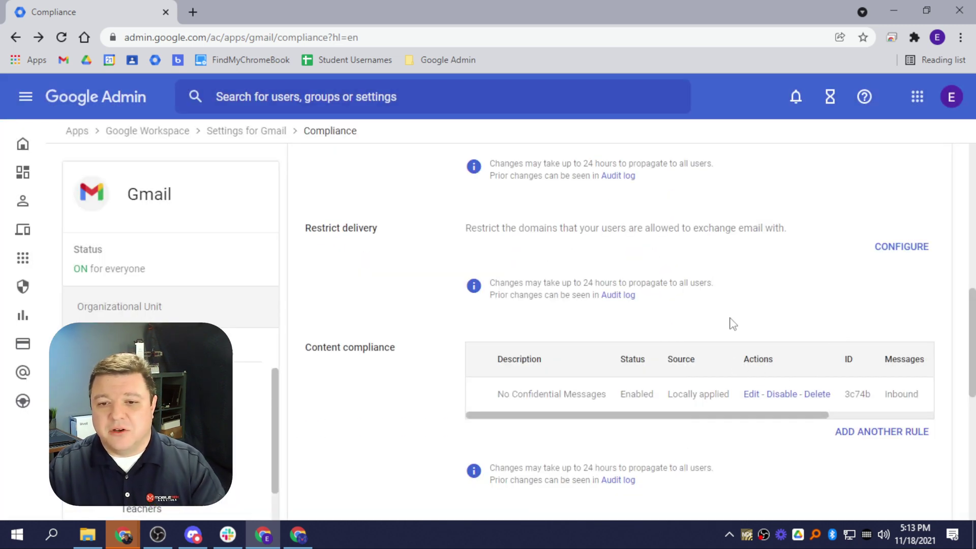
{"action": "scroll", "coordinate": [747, 325], "scroll_direction": "up", "scroll_amount": 1}
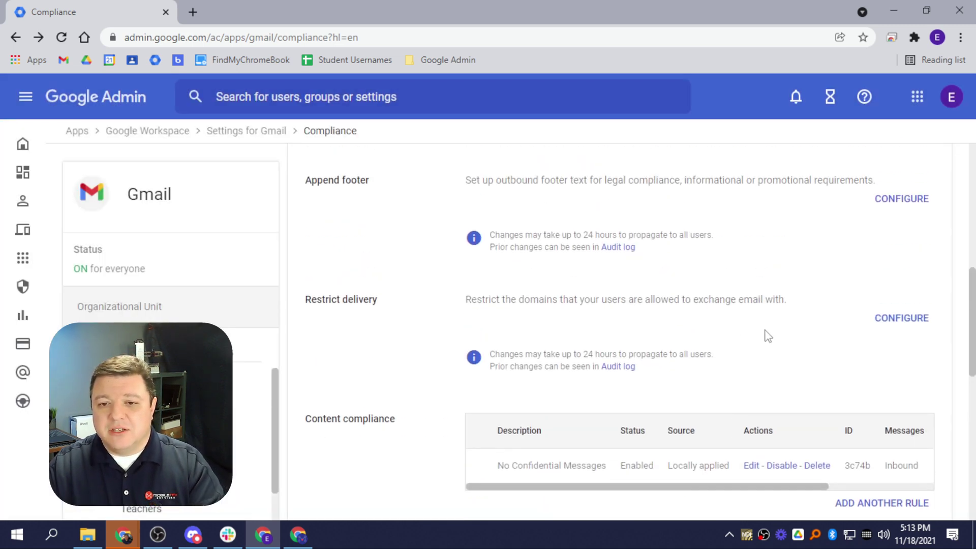
- Reopen the Restrict delivery setting and cancel it without saving
{"action": "left_click", "coordinate": [901, 319]}
{"action": "scroll", "coordinate": [593, 413], "scroll_direction": "down", "scroll_amount": 3}
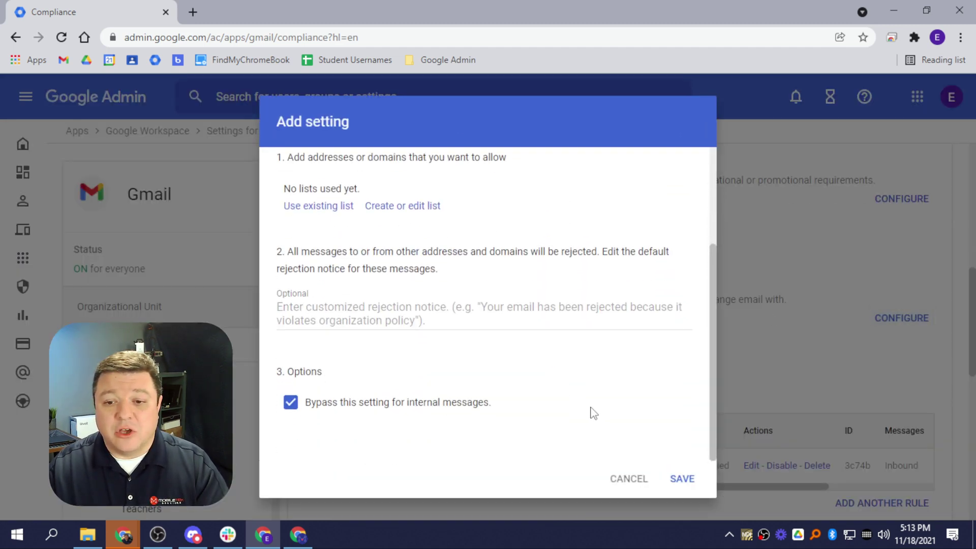
{"action": "scroll", "coordinate": [610, 458], "scroll_direction": "up", "scroll_amount": 3}
{"action": "left_click", "coordinate": [629, 480]}
{"action": "scroll", "coordinate": [767, 372], "scroll_direction": "down", "scroll_amount": 2}
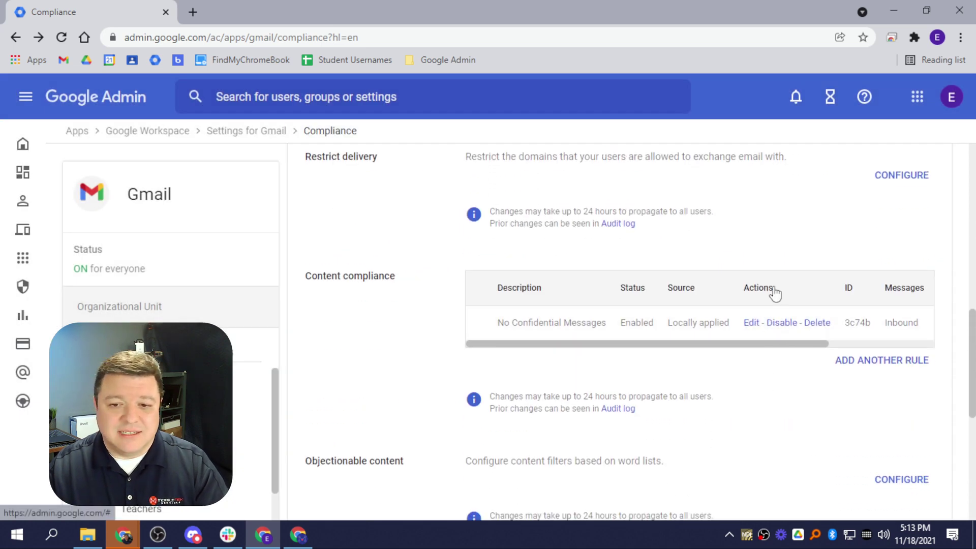
{"action": "scroll", "coordinate": [732, 239], "scroll_direction": "up", "scroll_amount": 3}
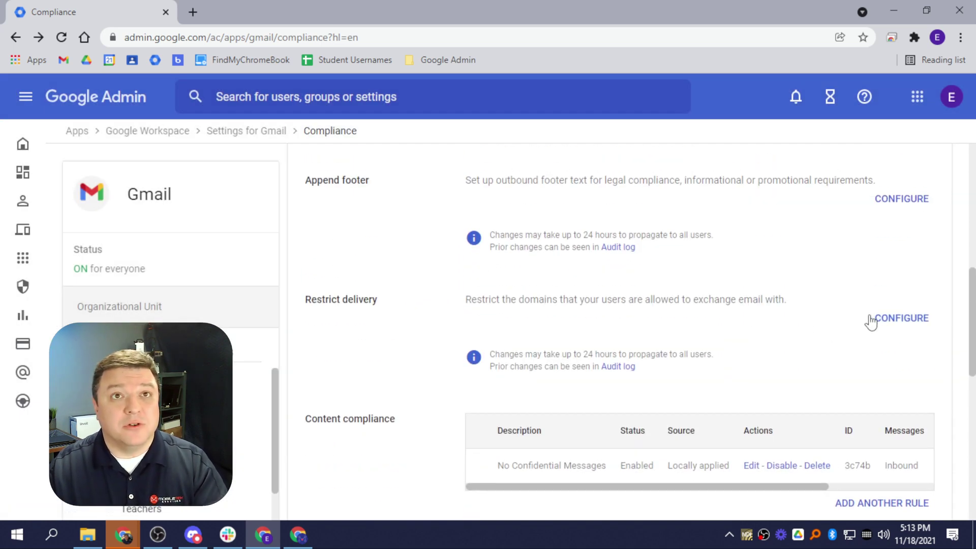
- Select another organizational unit showing the inherited ede35 and 3c74b No Confidential Messages rules
{"action": "scroll", "coordinate": [462, 398], "scroll_direction": "down", "scroll_amount": 2}
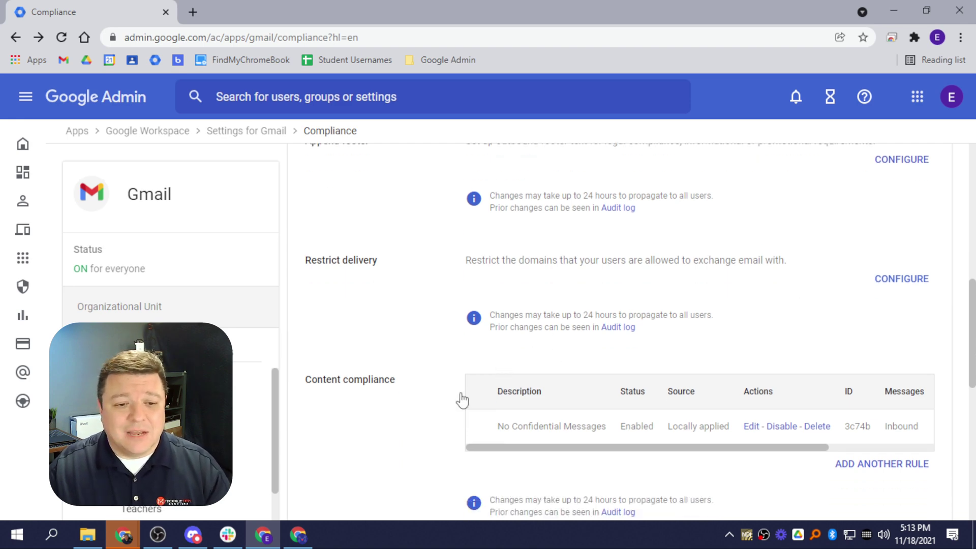
{"action": "scroll", "coordinate": [170, 422], "scroll_direction": "down", "scroll_amount": 2}
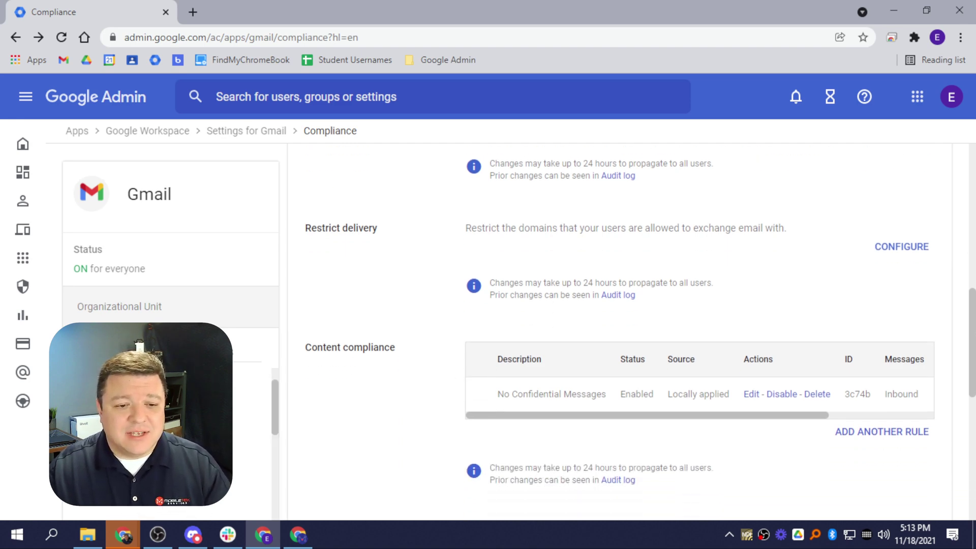
{"action": "scroll", "coordinate": [170, 422], "scroll_direction": "down", "scroll_amount": 2}
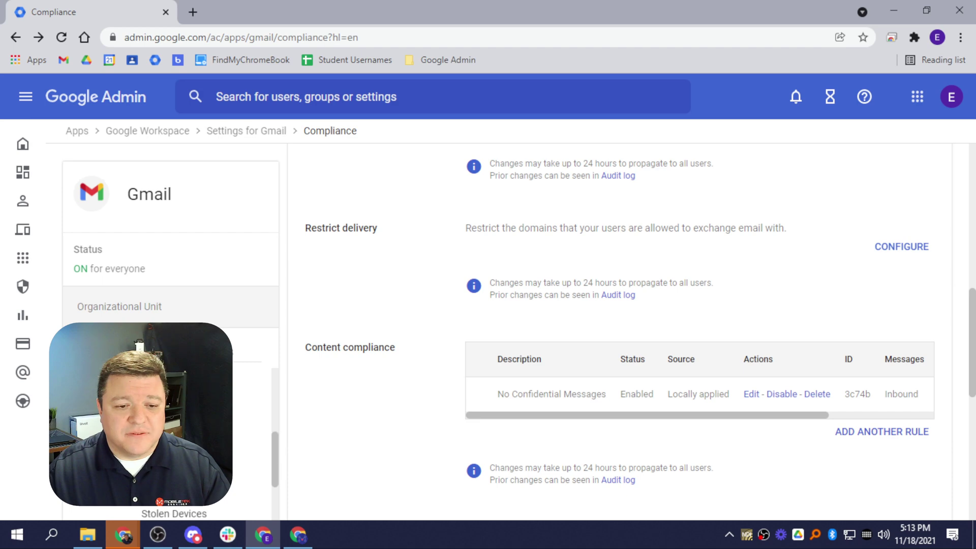
{"action": "left_click", "coordinate": [171, 422]}
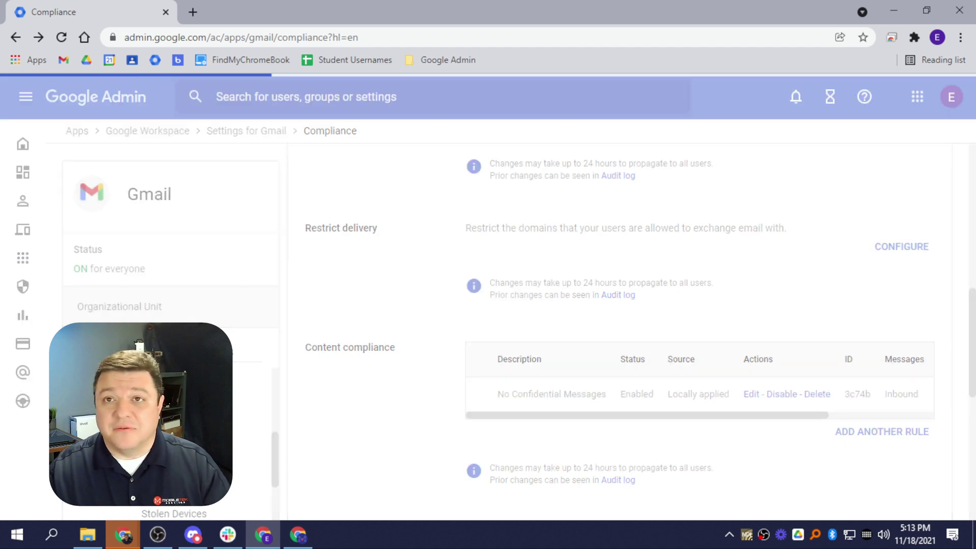
{"action": "scroll", "coordinate": [809, 351], "scroll_direction": "down", "scroll_amount": 3}
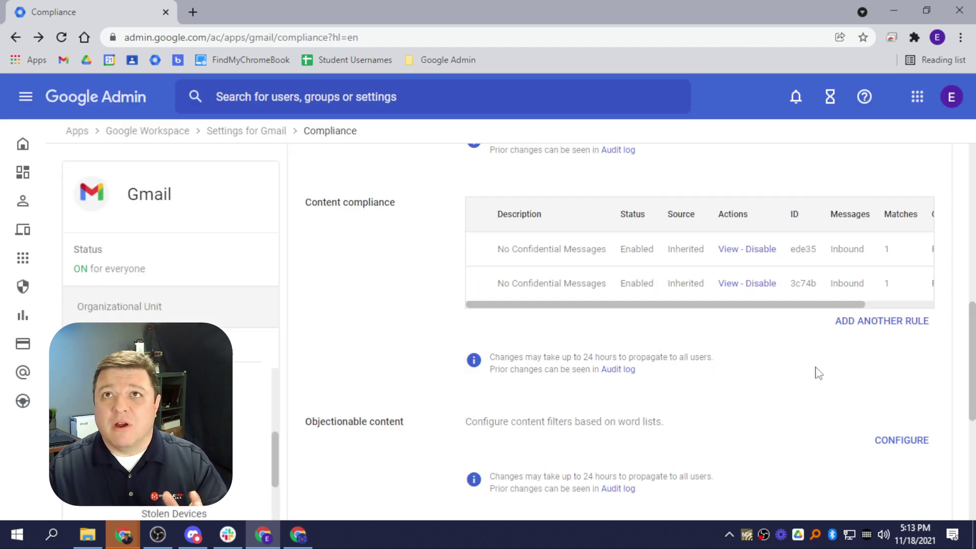
{"action": "scroll", "coordinate": [817, 371], "scroll_direction": "up", "scroll_amount": 3}
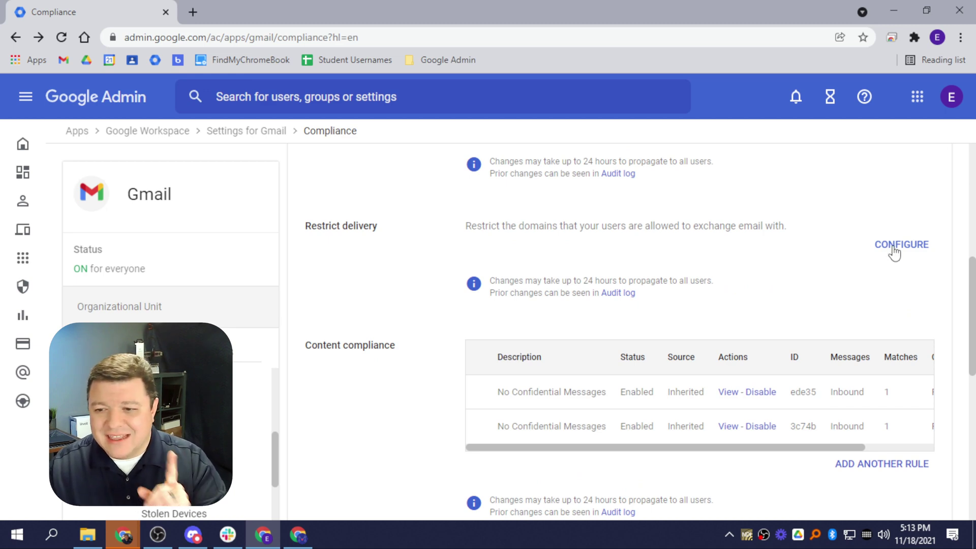
- Open Create or edit list from Restrict delivery in a new tab and select its web address
{"action": "left_click", "coordinate": [895, 249]}
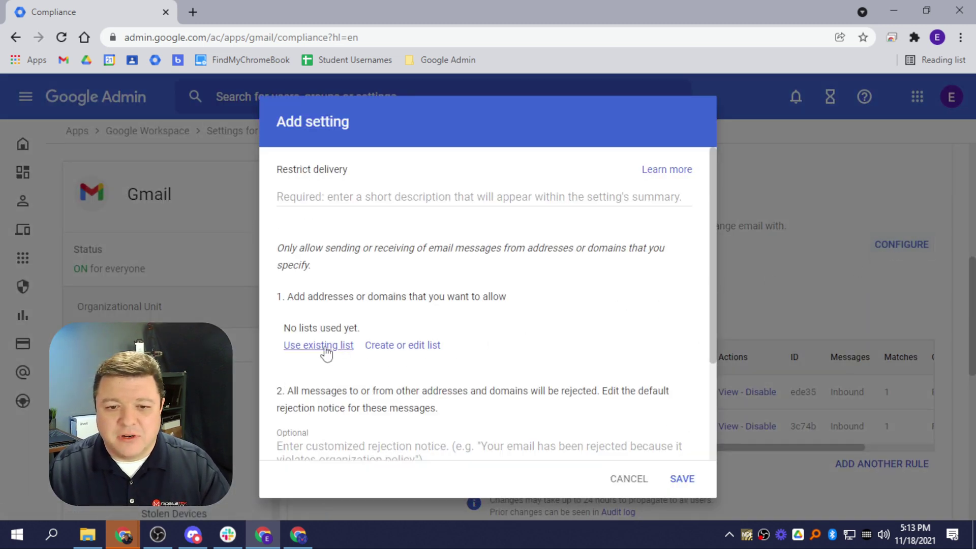
{"action": "left_click", "coordinate": [377, 345]}
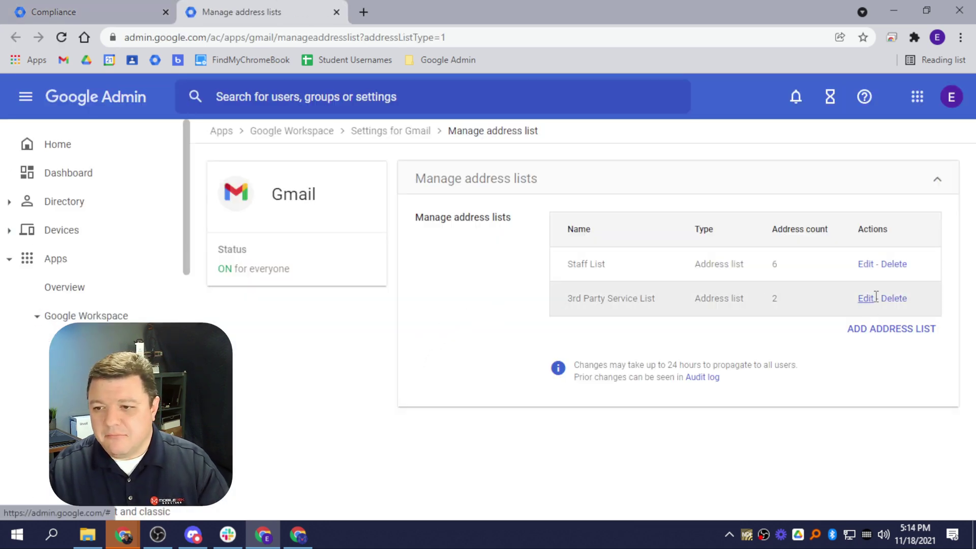
{"action": "left_click", "coordinate": [312, 38]}
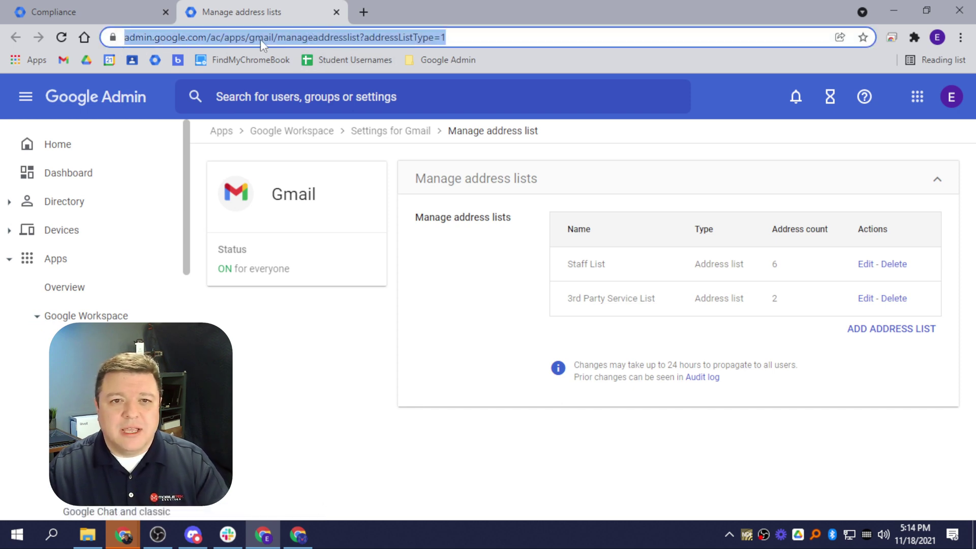